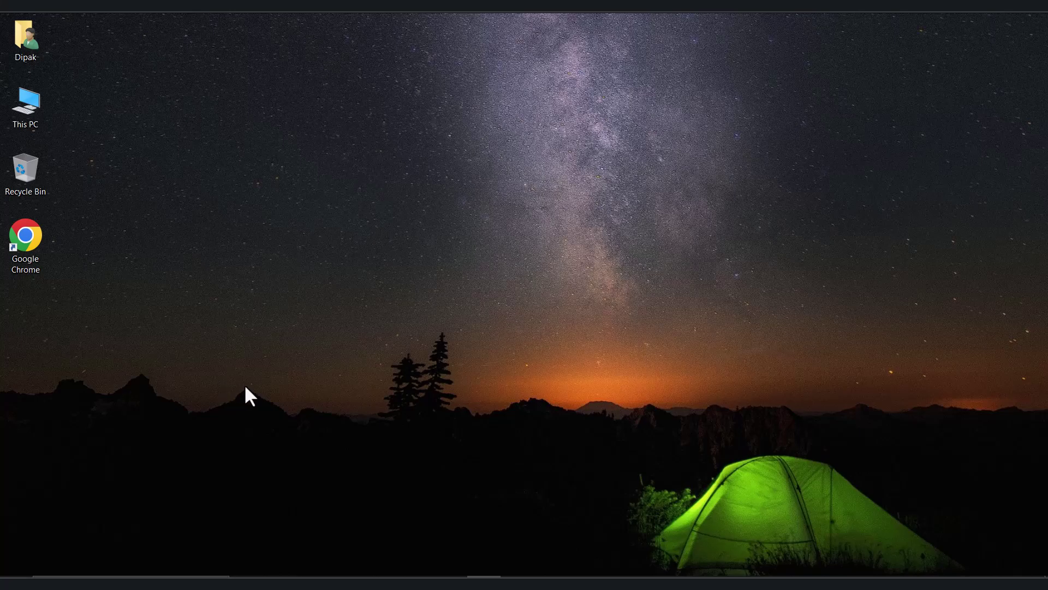
Bring up Google Chrome showing the google.com home page from the taskbar
click(316, 573)
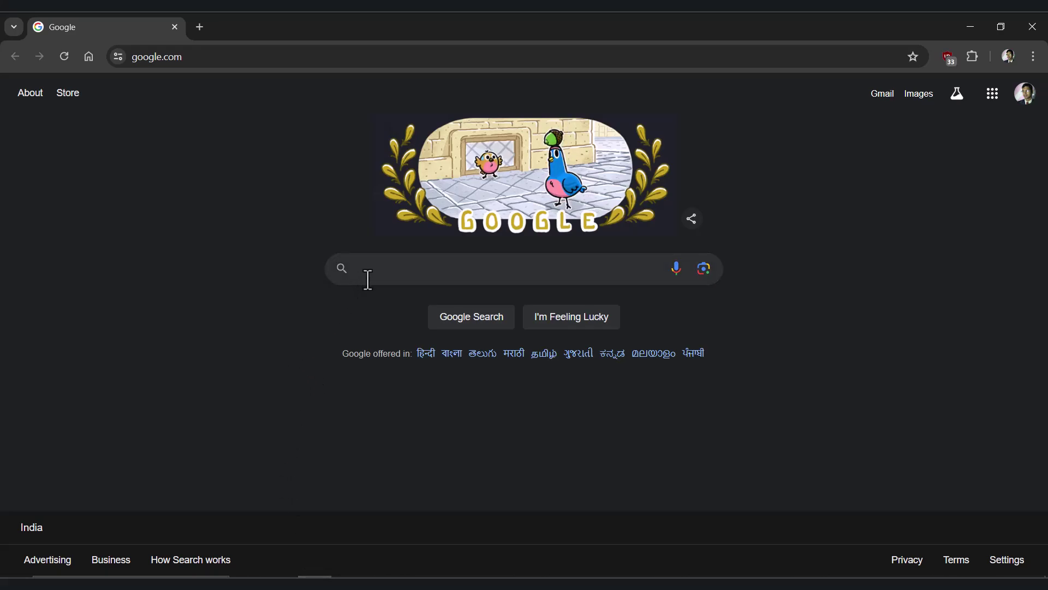
Search Google for 'netacad' and open the netacad.com result
click(371, 277)
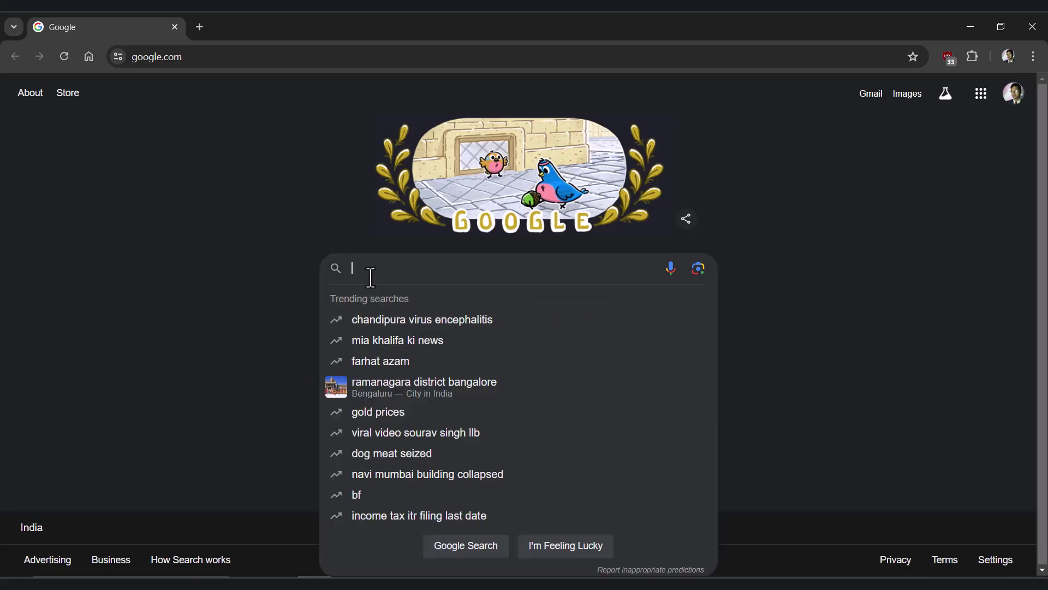
text(ne)
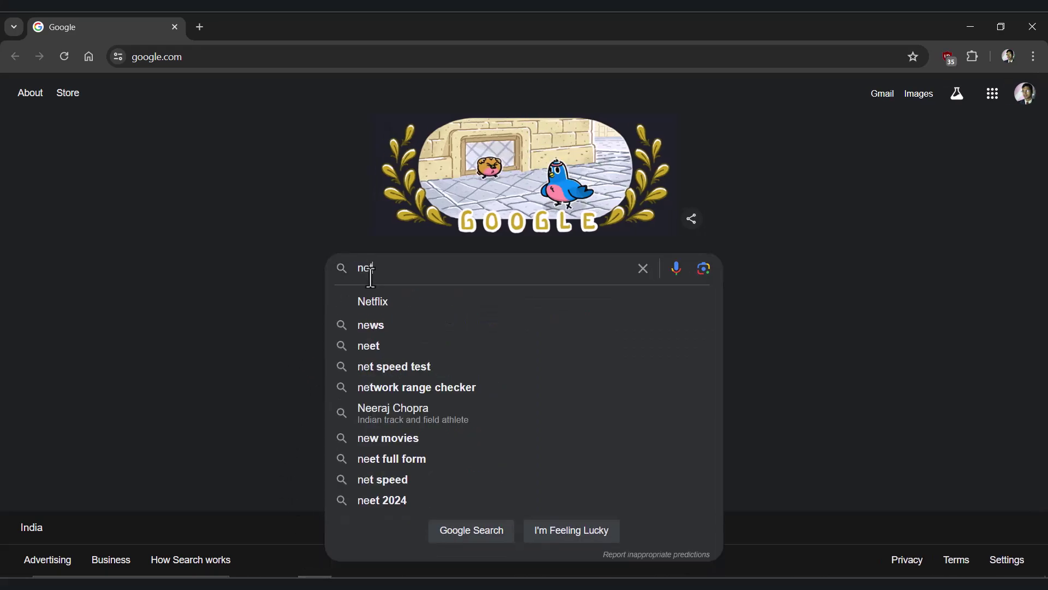
text(tacad)
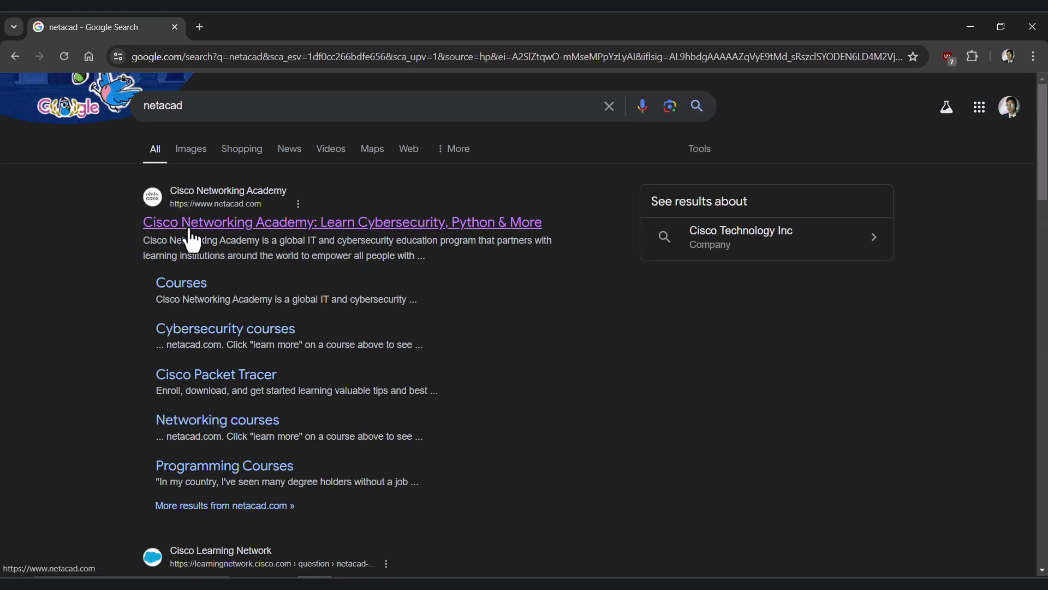
click(190, 238)
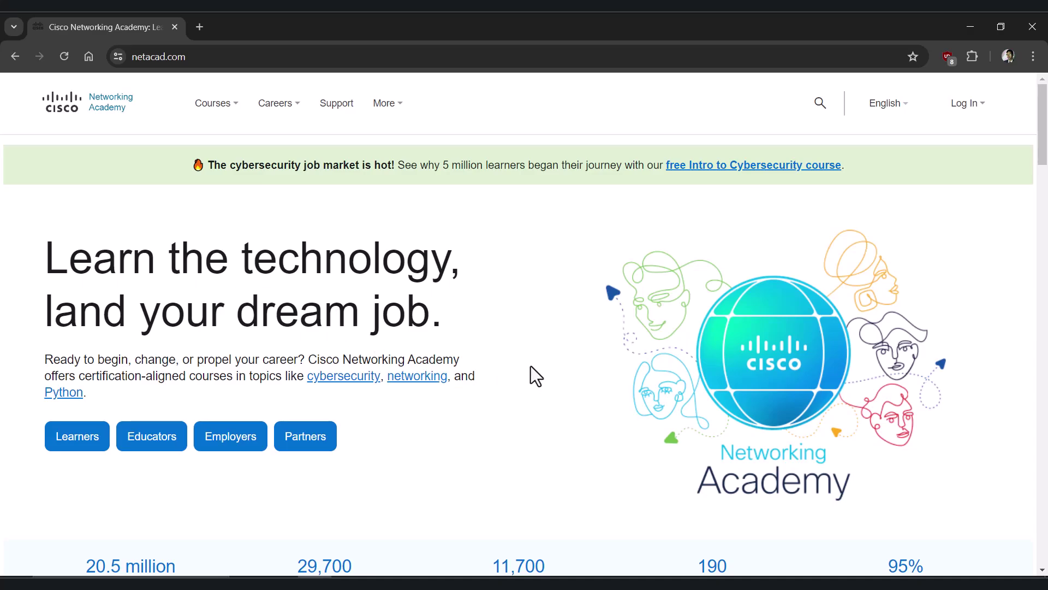
Open the NetAcad login form, enter the account e-mail with Remember me ticked, and submit
mouse_move(964, 104)
click(931, 164)
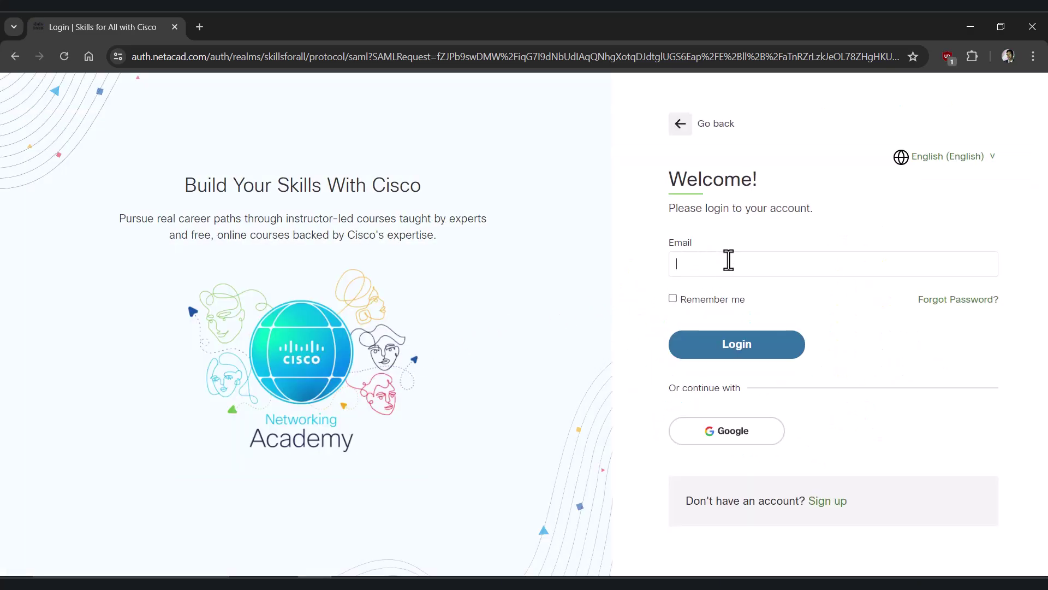
click(688, 300)
click(728, 340)
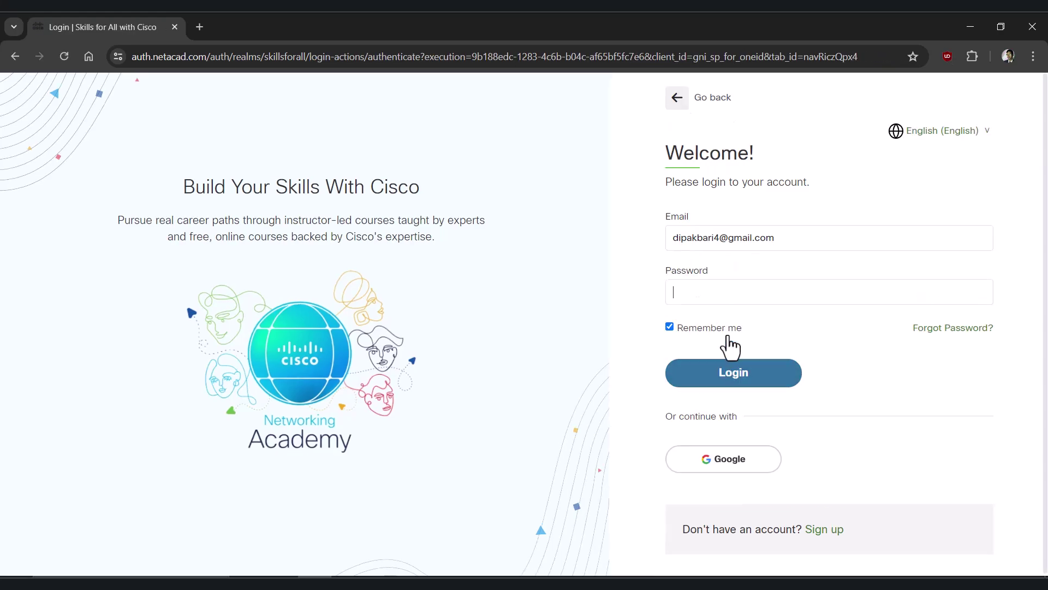
Enter the account password and sign in to NetAcad
click(720, 292)
text(•••••••••••••)
click(729, 383)
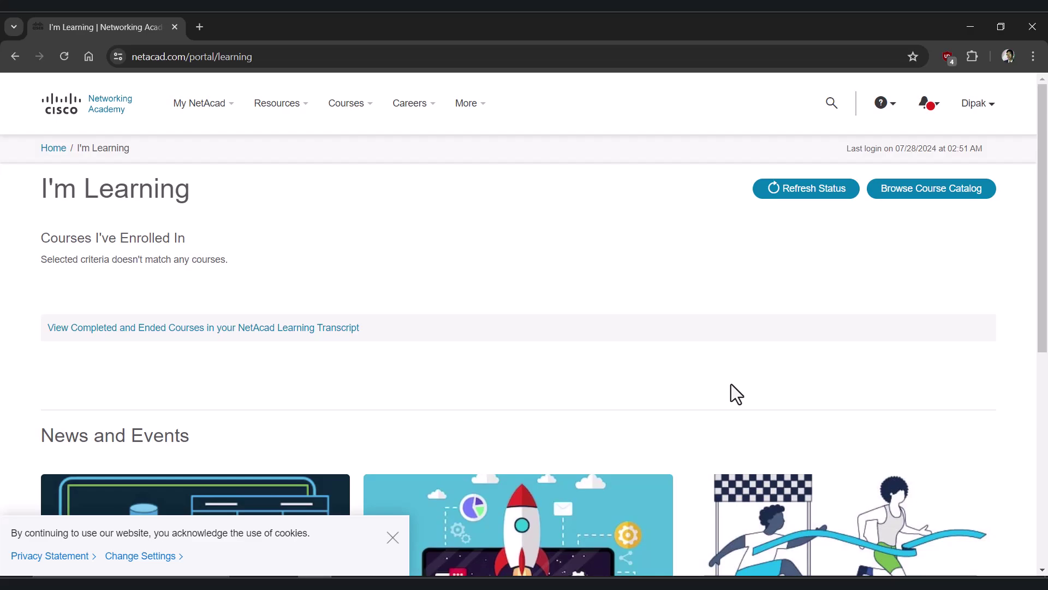
Go to the Download Packet Tracer page from the Resources menu
scroll(651, 398, down, 4)
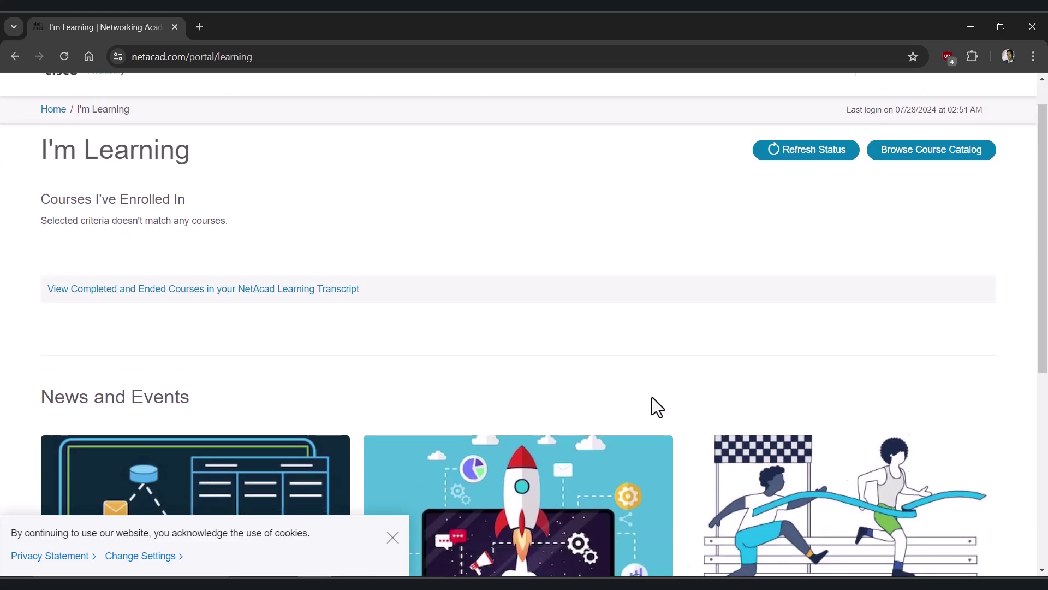
scroll(652, 397, up, 4)
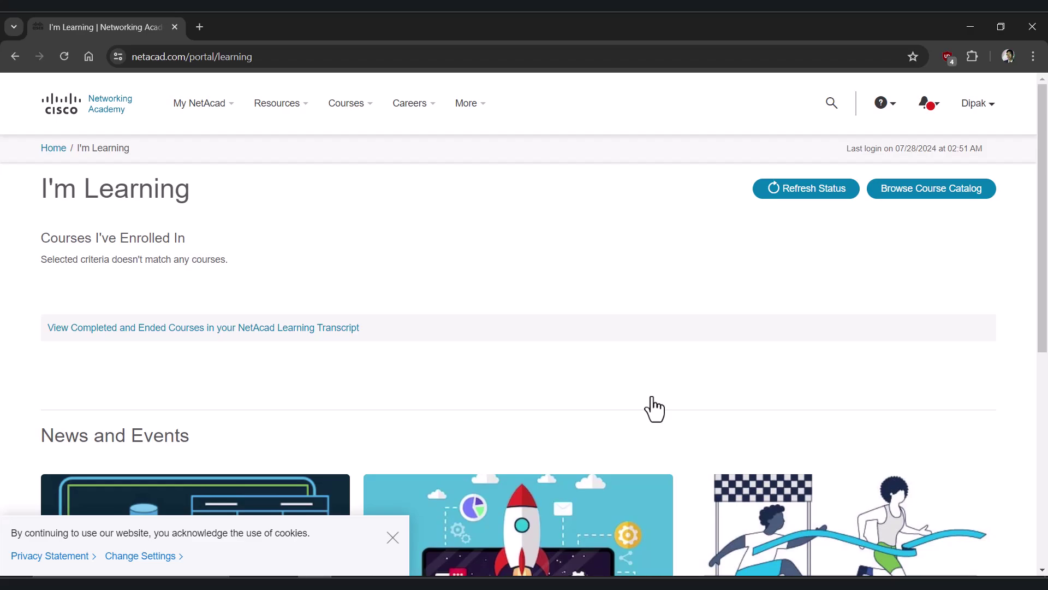
click(281, 106)
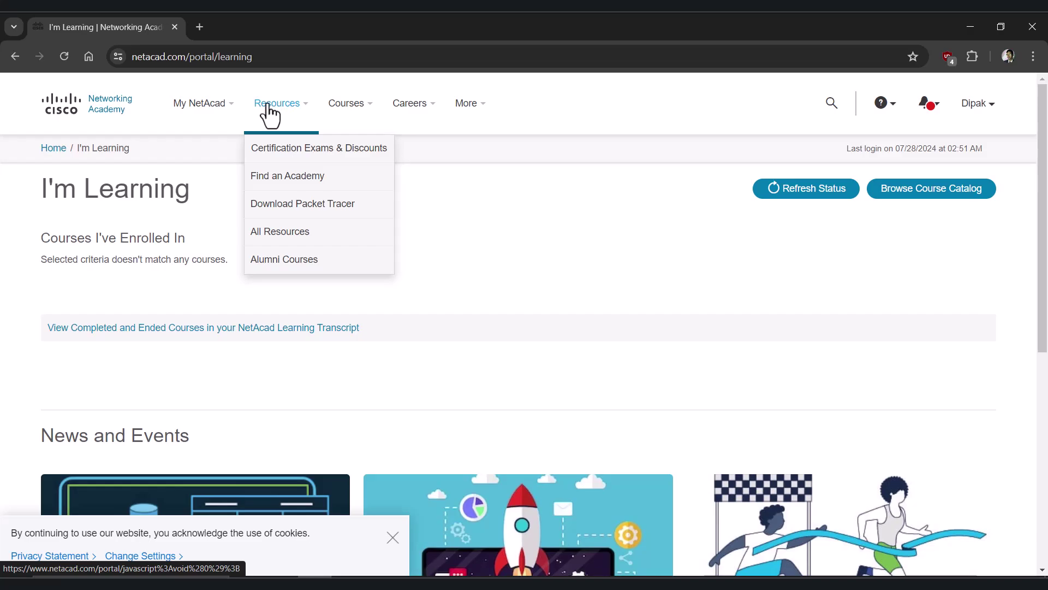
click(270, 218)
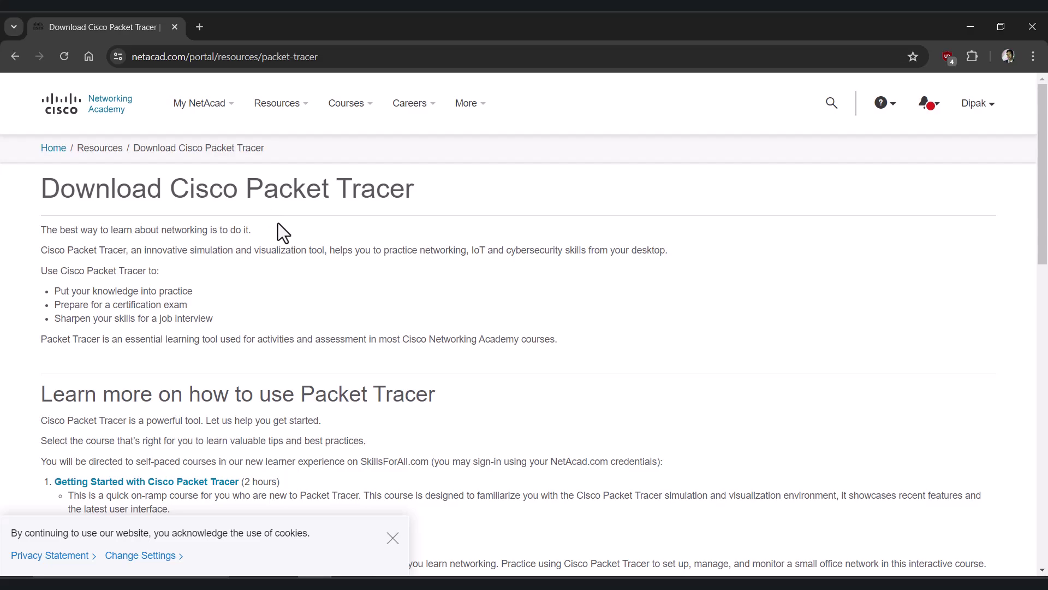
Scroll down to the Windows, Ubuntu and macOS 8.2.2 English download links
scroll(278, 224, down, 3)
scroll(279, 224, down, 1)
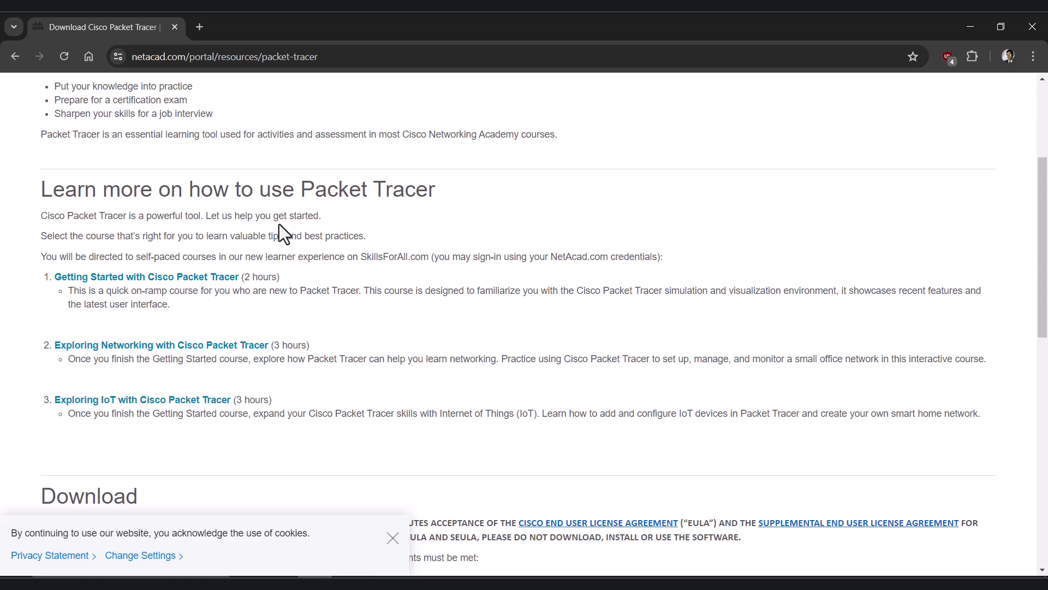
scroll(279, 225, down, 3)
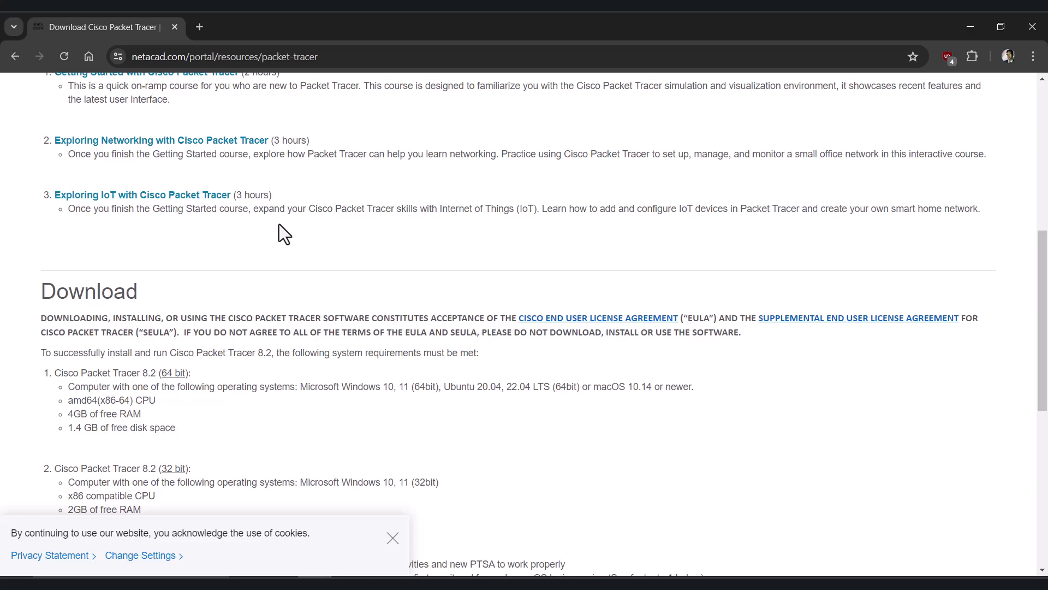
scroll(279, 224, up, 5)
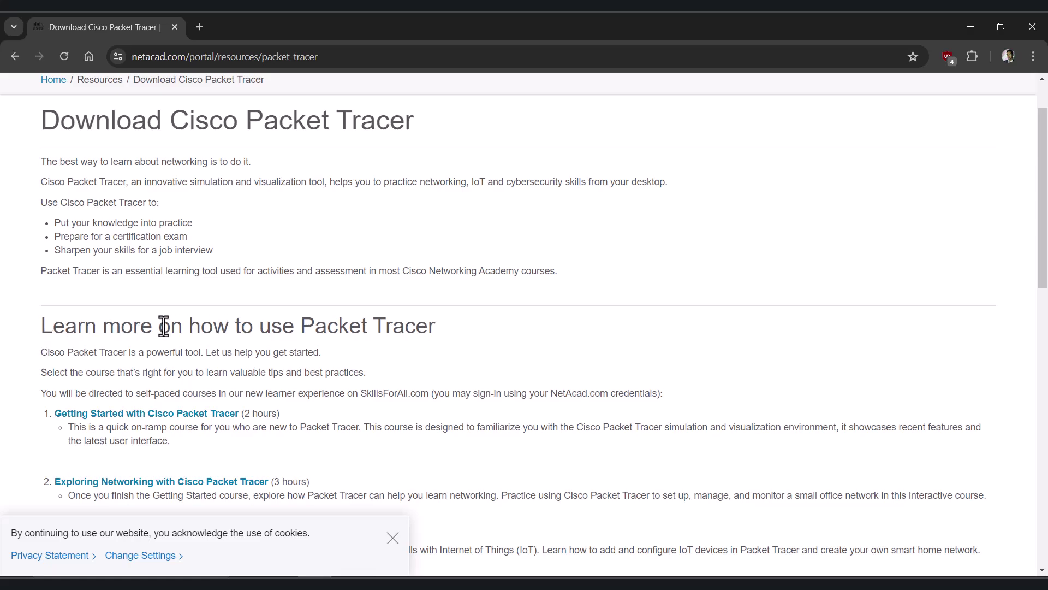
scroll(164, 326, down, 3)
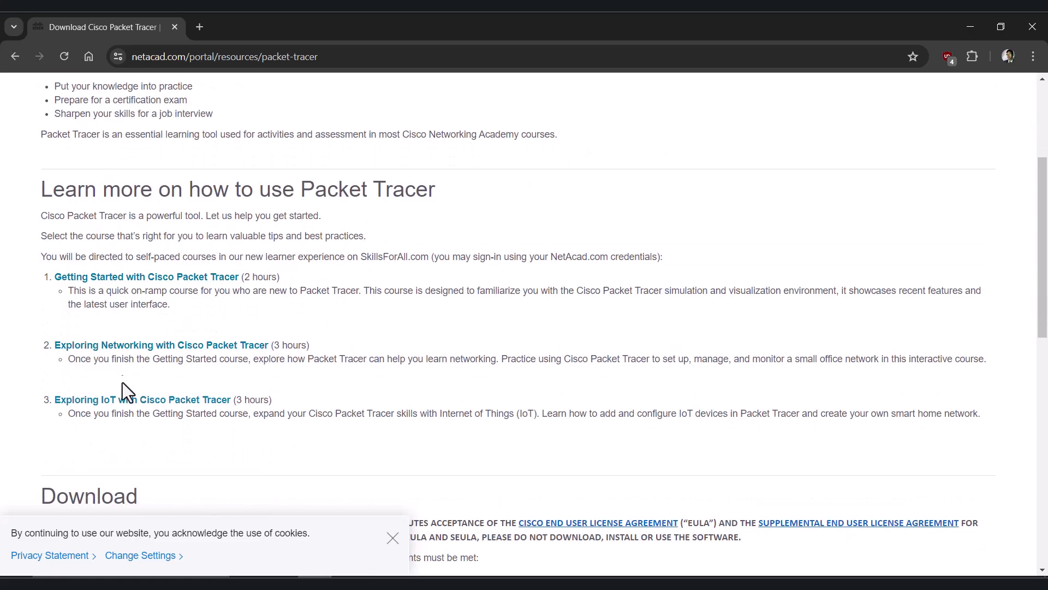
scroll(117, 327, up, 1)
scroll(112, 284, up, 3)
scroll(110, 283, down, 8)
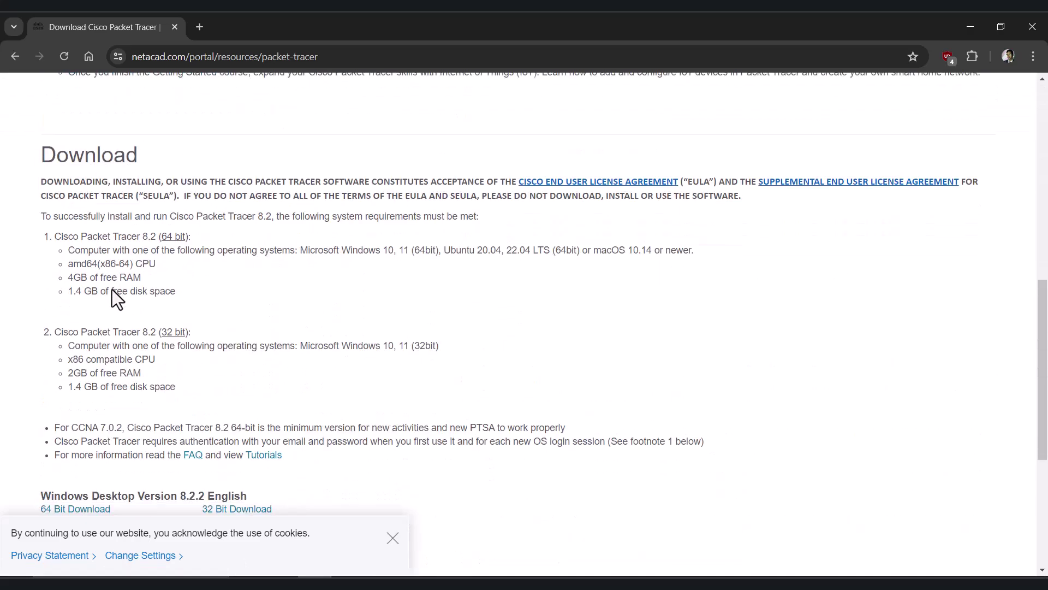
scroll(112, 289, down, 4)
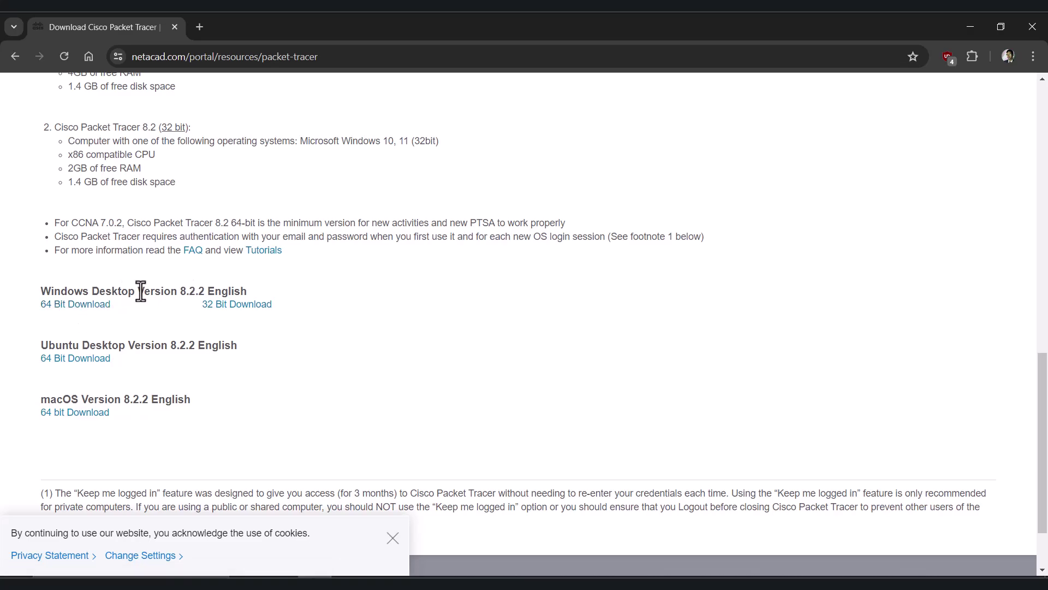
Start the 64-bit Windows 8.2.2 download to bring up the 227.86 MB file's save details
click(86, 306)
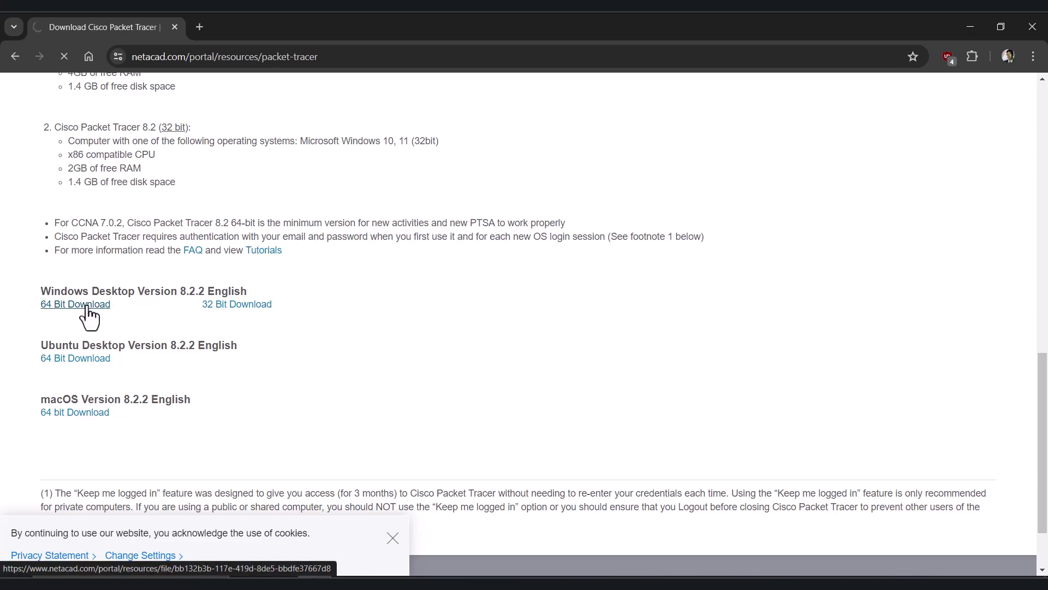
scroll(131, 255, up, 5)
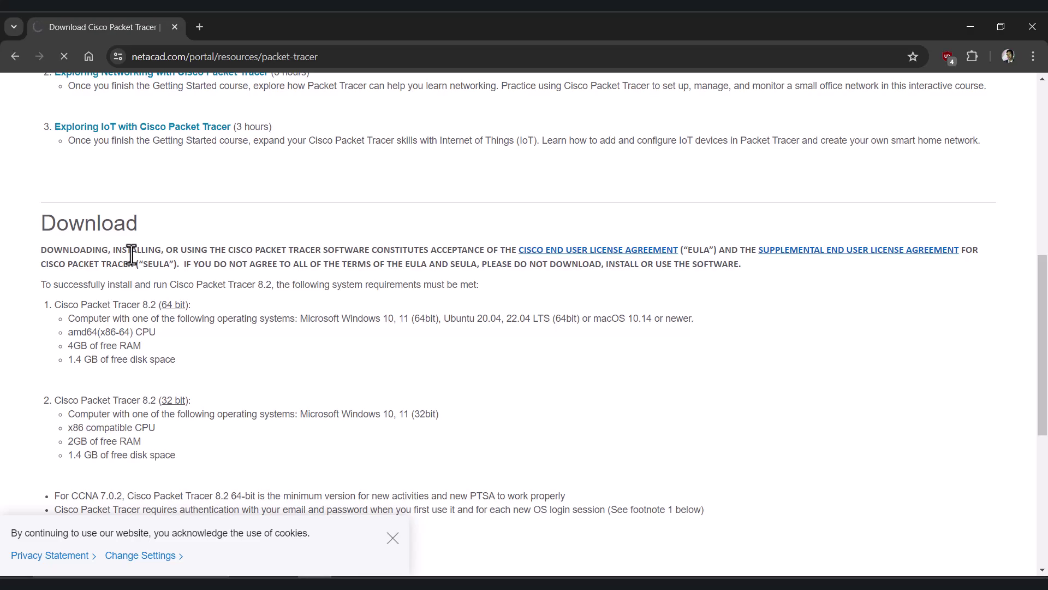
scroll(131, 255, up, 5)
scroll(131, 255, up, 4)
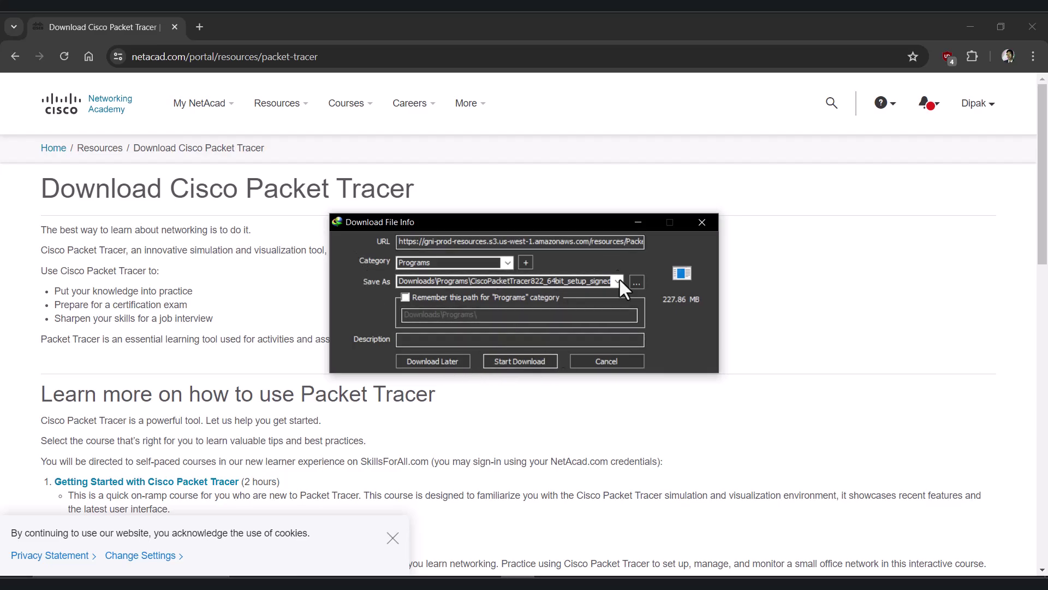
Download the 227.86 MB installer into Downloads\Programs, then minimise Chrome
click(518, 362)
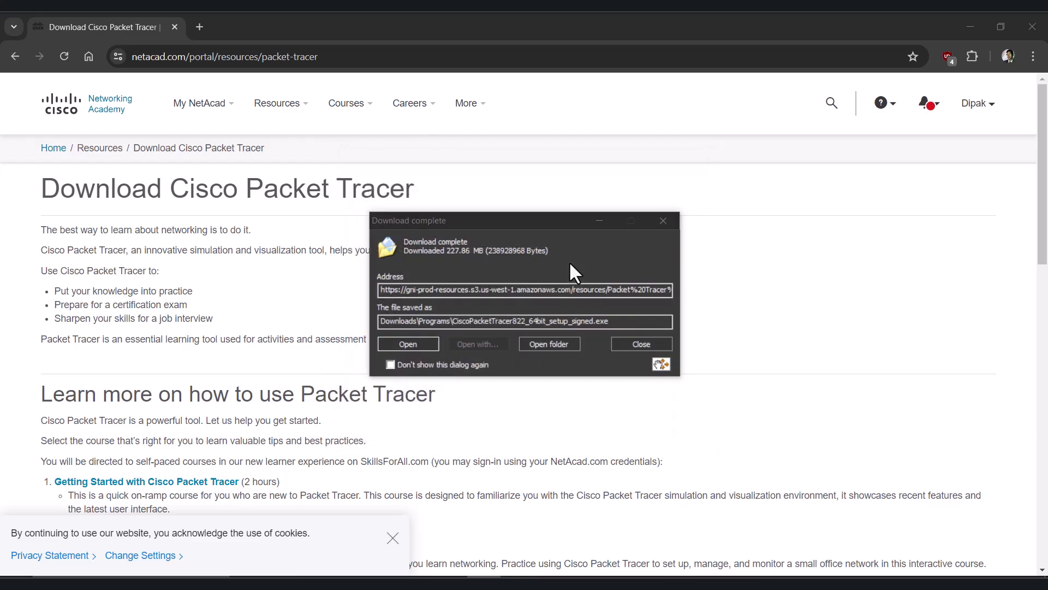
click(966, 26)
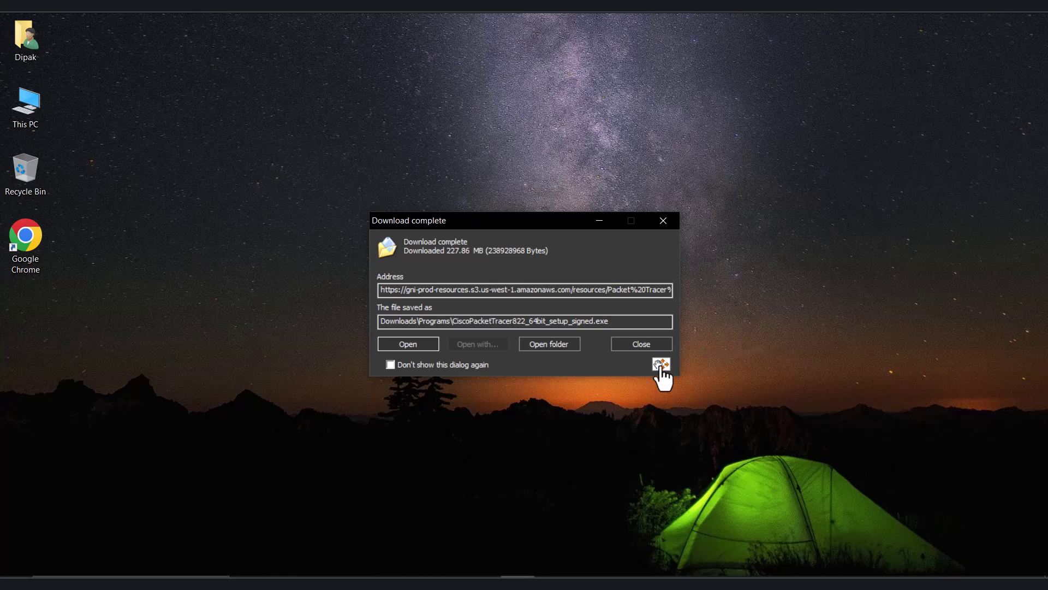
Drag the downloaded Packet Tracer installer onto the desktop and launch it from there
drag(660, 371, 51, 367)
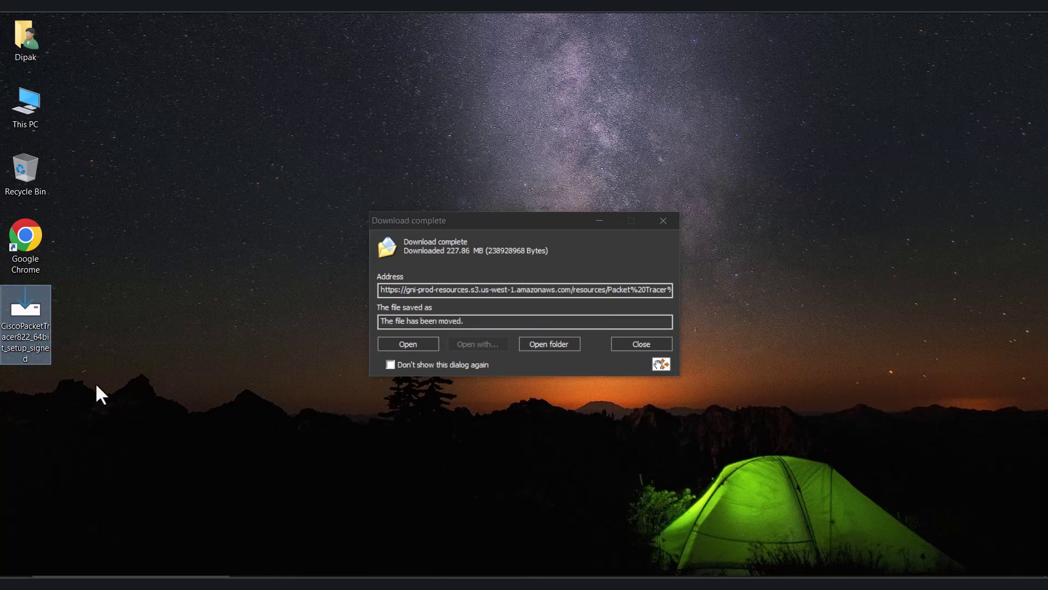
click(15, 337)
click(110, 307)
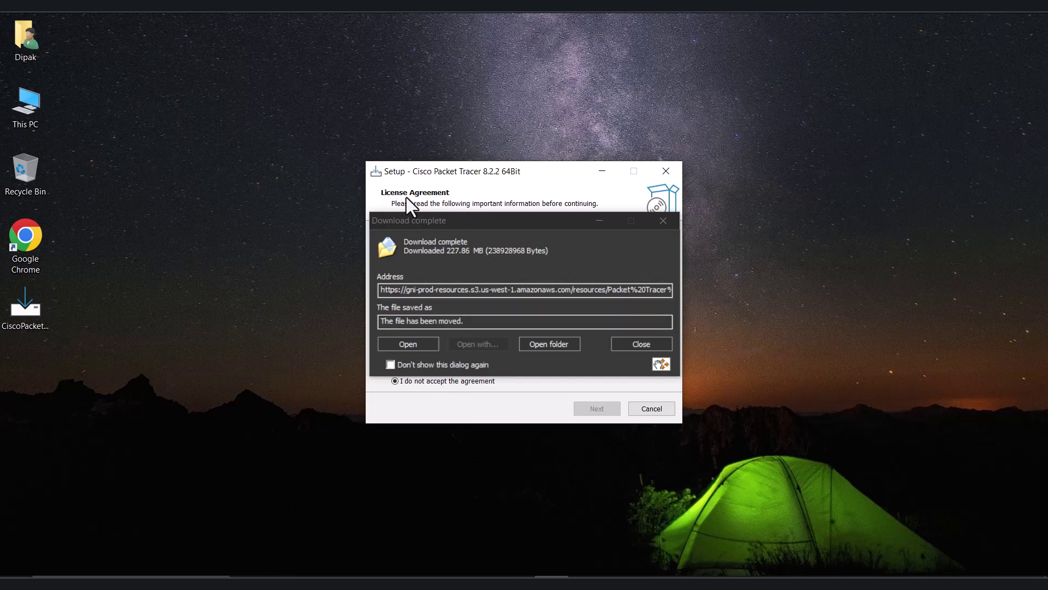
Accept the licence, keeping the default folder, Start Menu entry and desktop shortcut
click(598, 220)
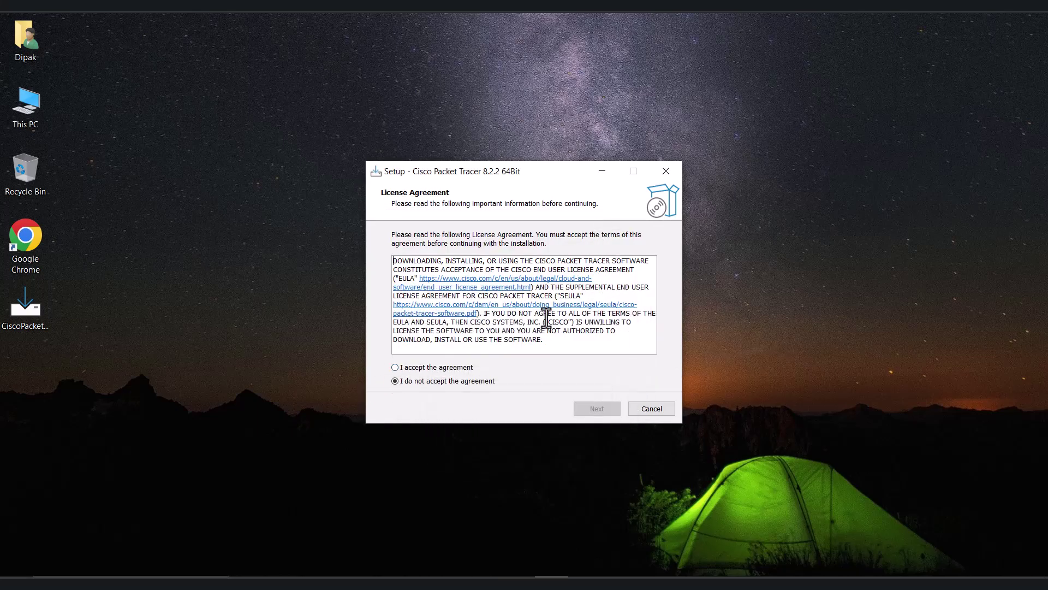
click(418, 367)
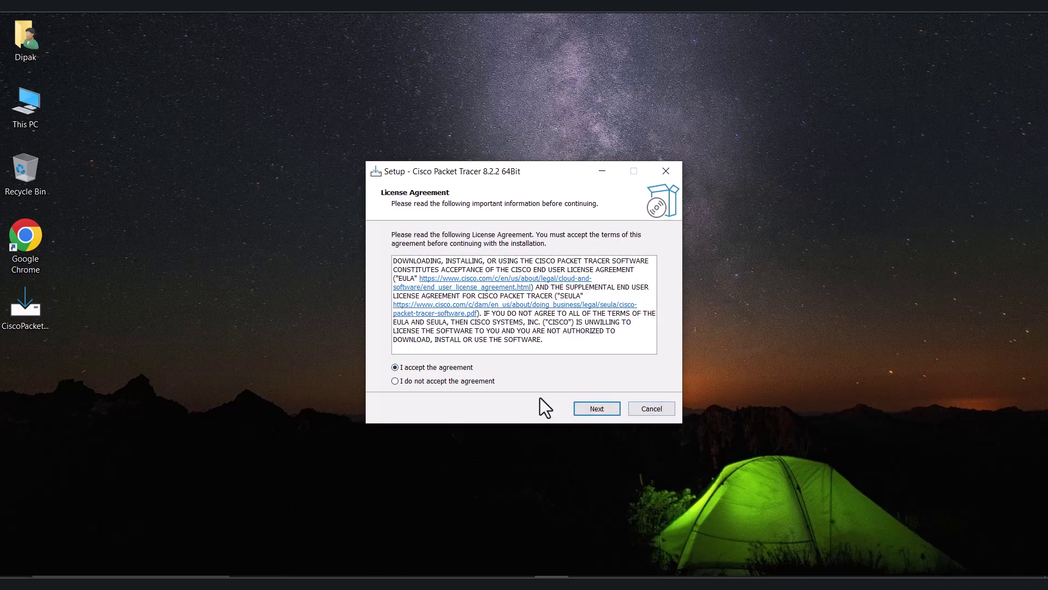
click(600, 407)
click(604, 405)
click(604, 405)
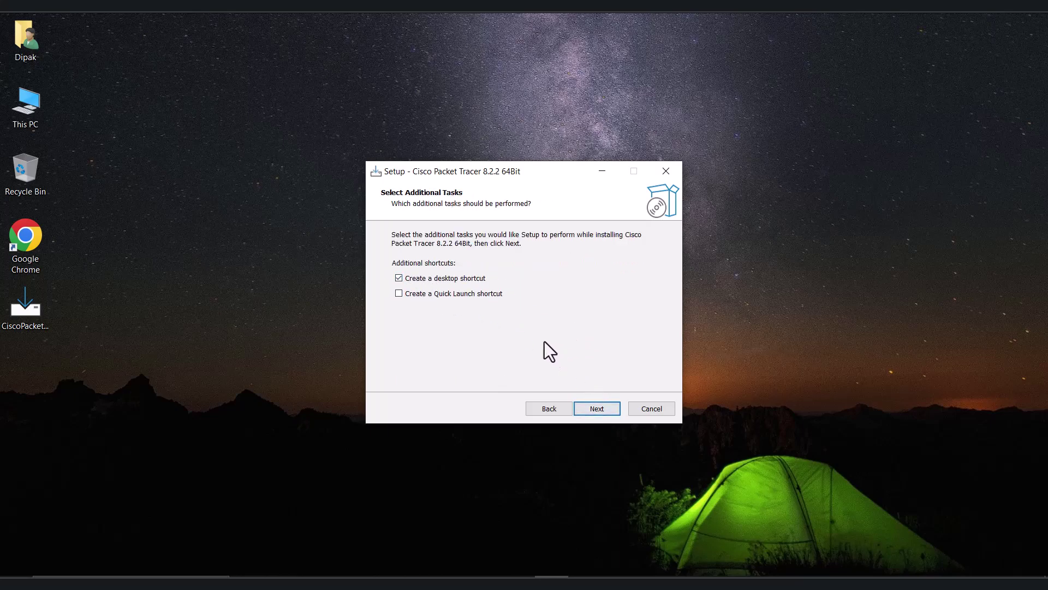
click(598, 410)
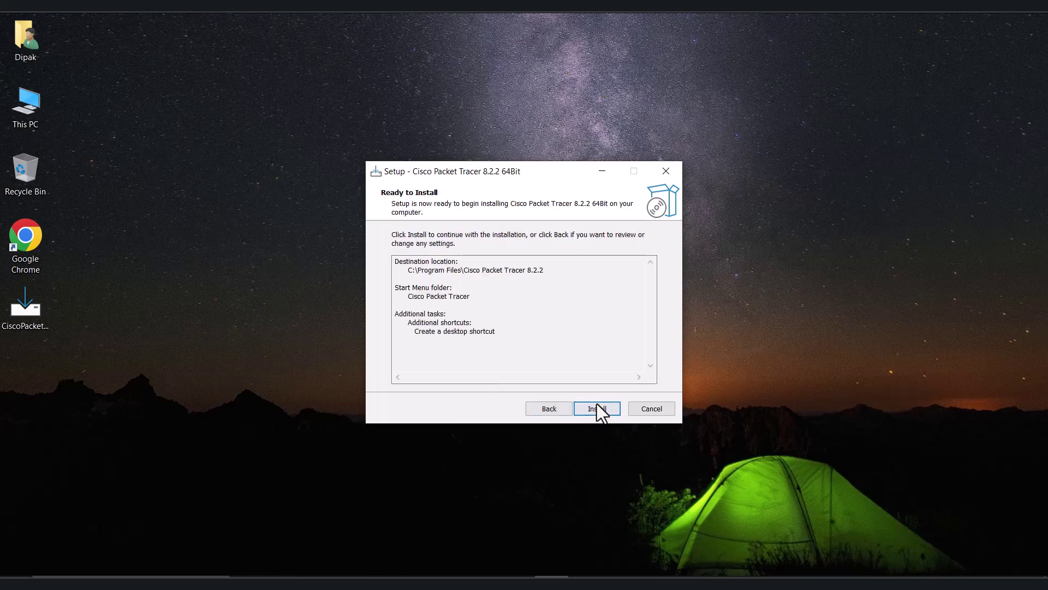
Install Cisco Packet Tracer 8.2.2 64Bit and wait for the completion page
click(599, 407)
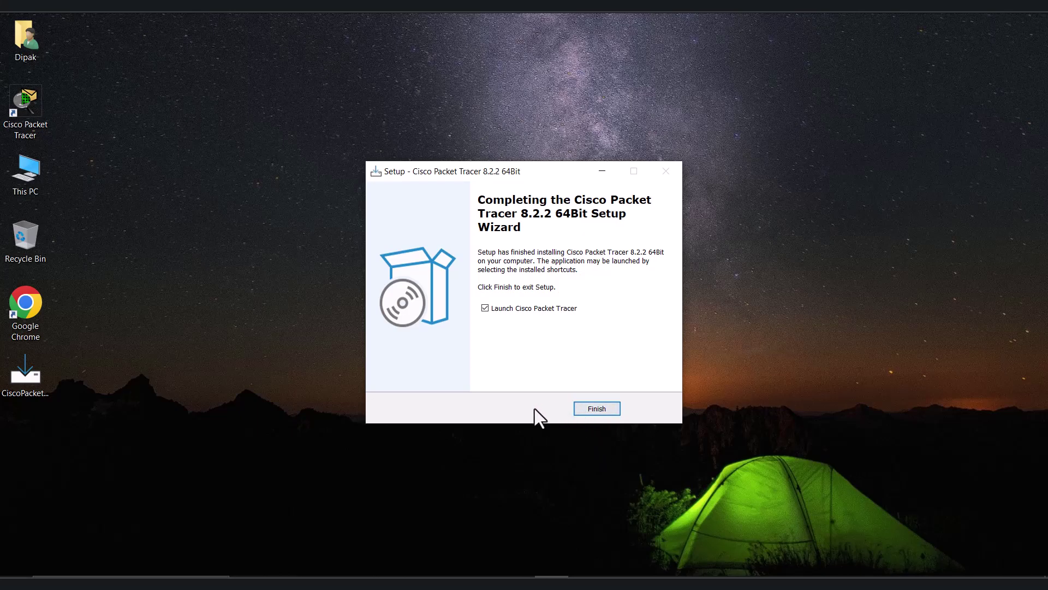
Finish the installer with Packet Tracer launching, and accept running multi-user at startup
click(601, 415)
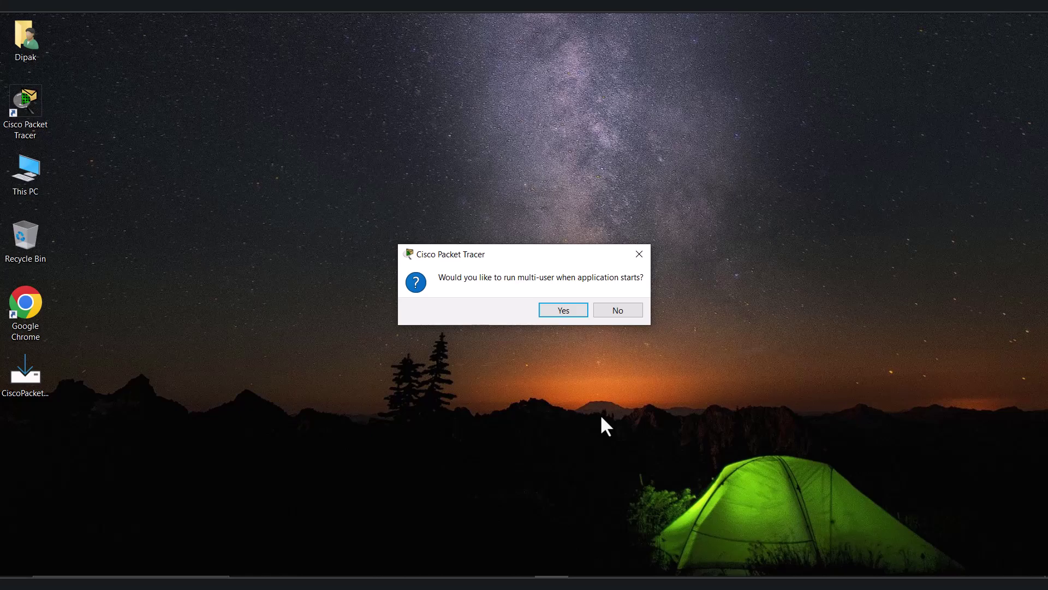
click(563, 309)
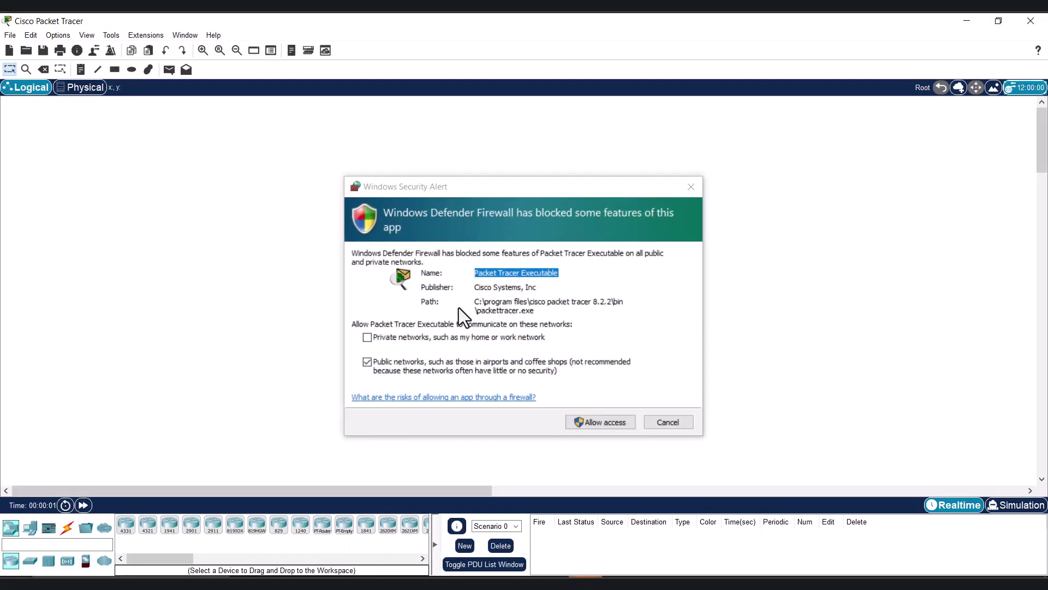
Allow Cisco Packet Tracer through Windows Defender Firewall on private and public networks
click(378, 337)
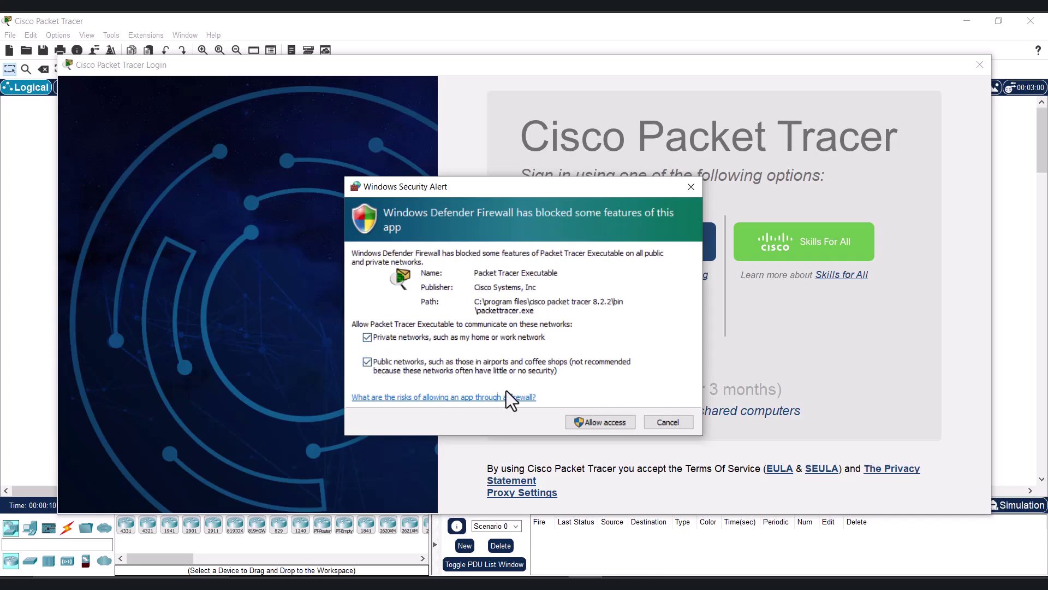
click(602, 422)
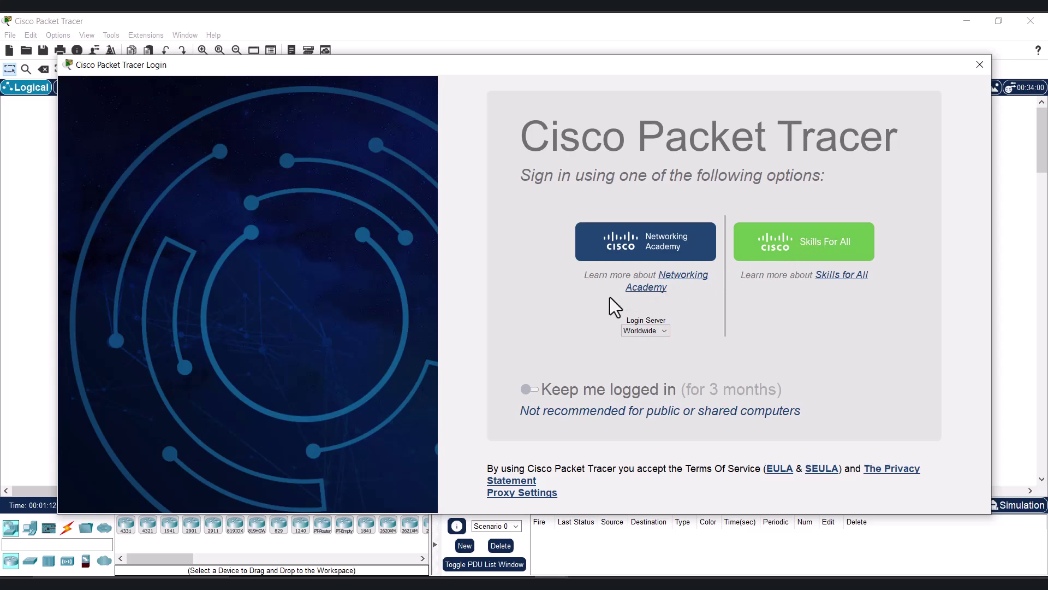
Log in with Networking Academy using the account e-mail and password, with Remember me ticked
click(614, 238)
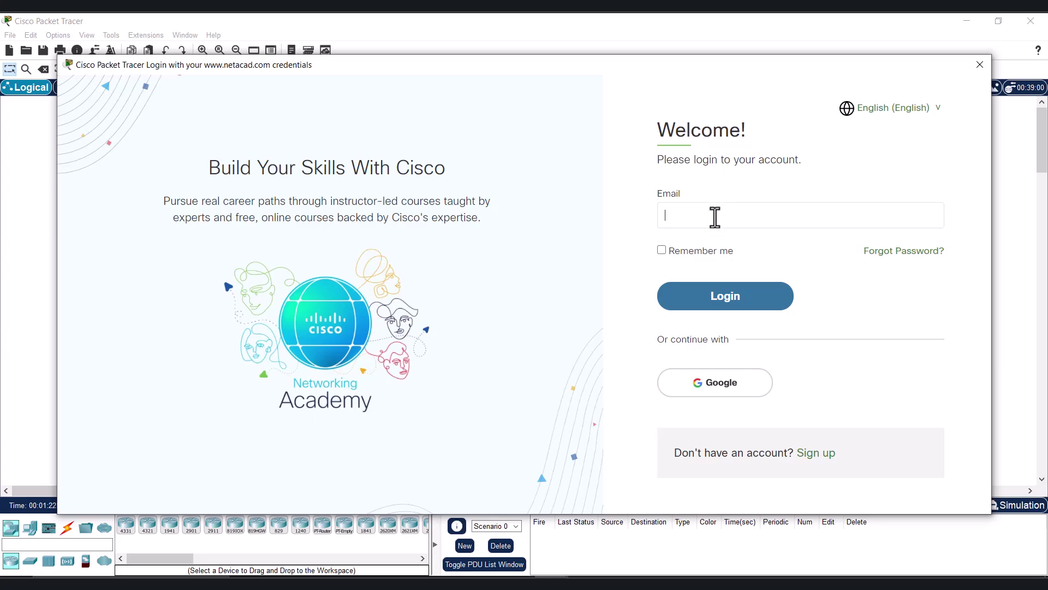
click(697, 252)
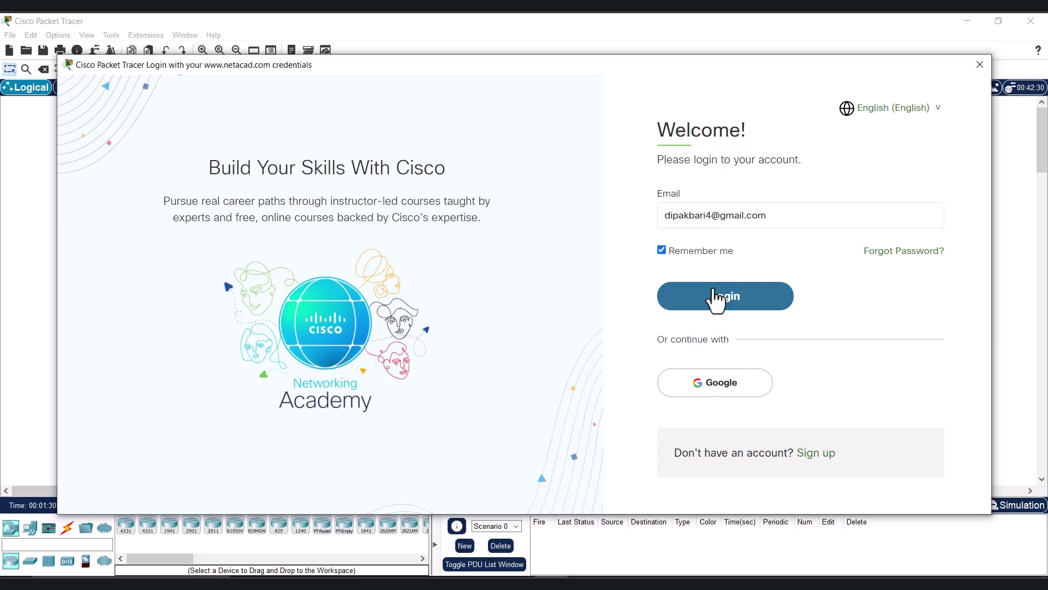
click(715, 298)
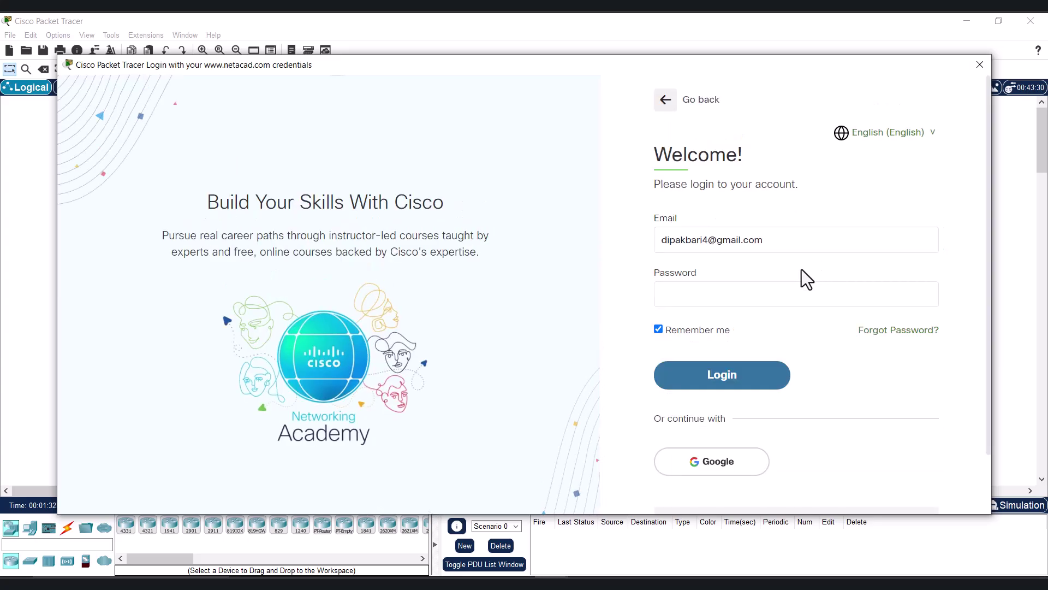
text(•••••••••••••)
click(730, 391)
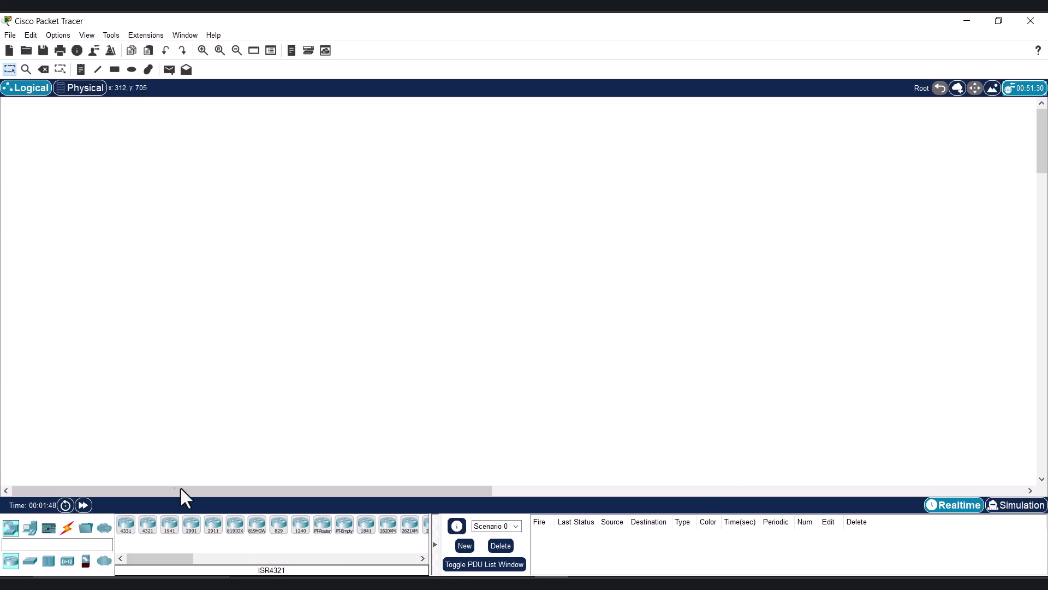
Place an ISR4331 and an ISR4321 router on the canvas, then close the application
click(126, 524)
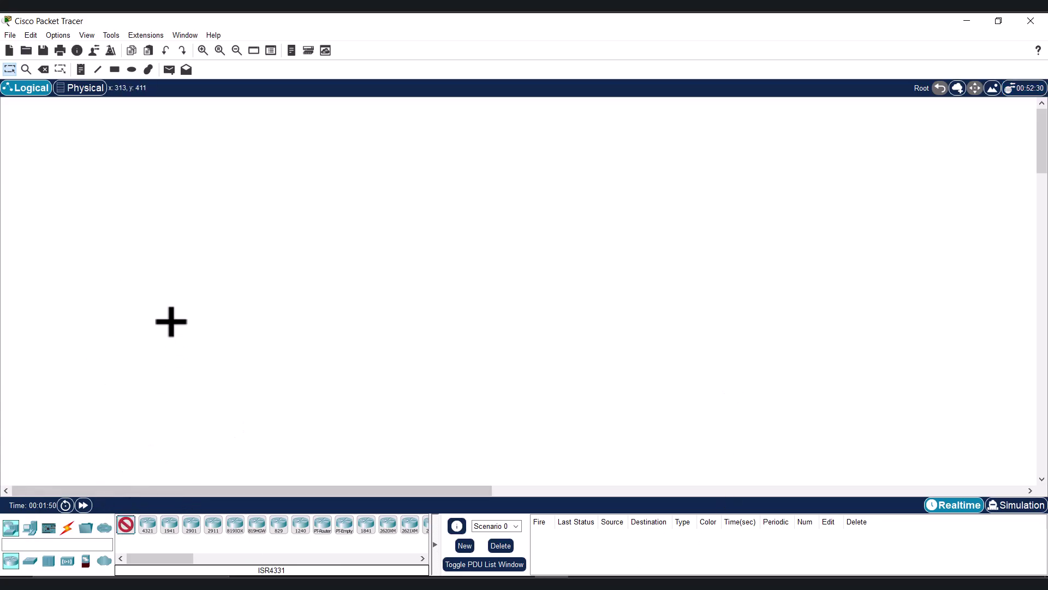
click(171, 322)
click(148, 529)
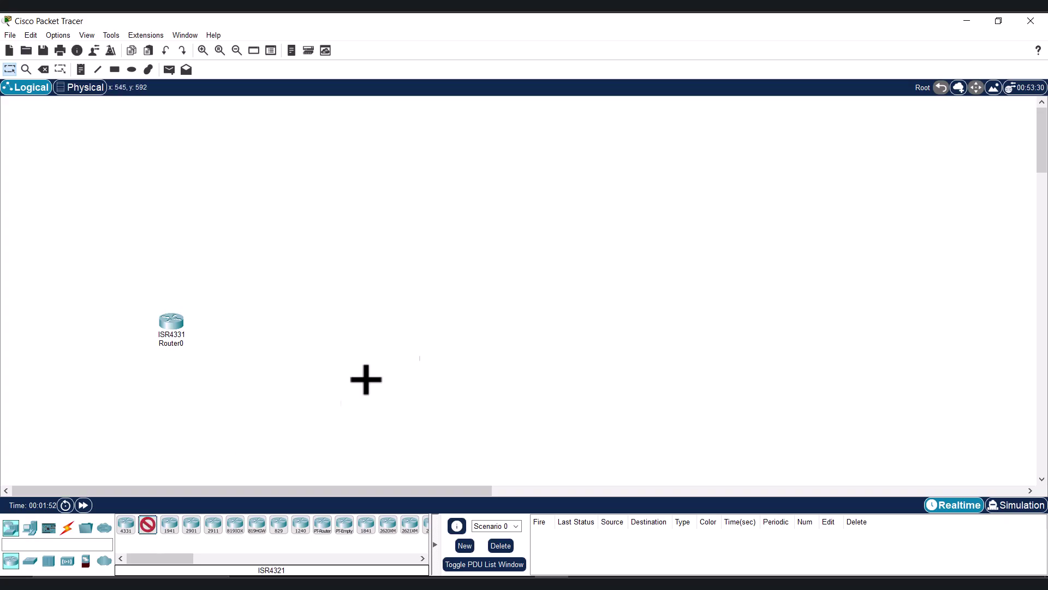
click(527, 313)
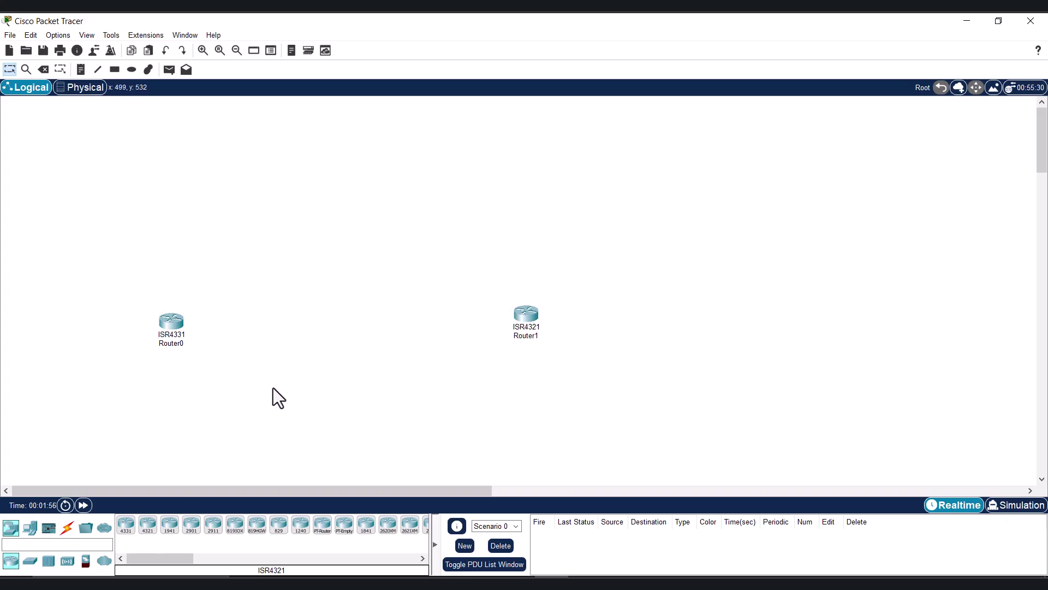
click(1031, 21)
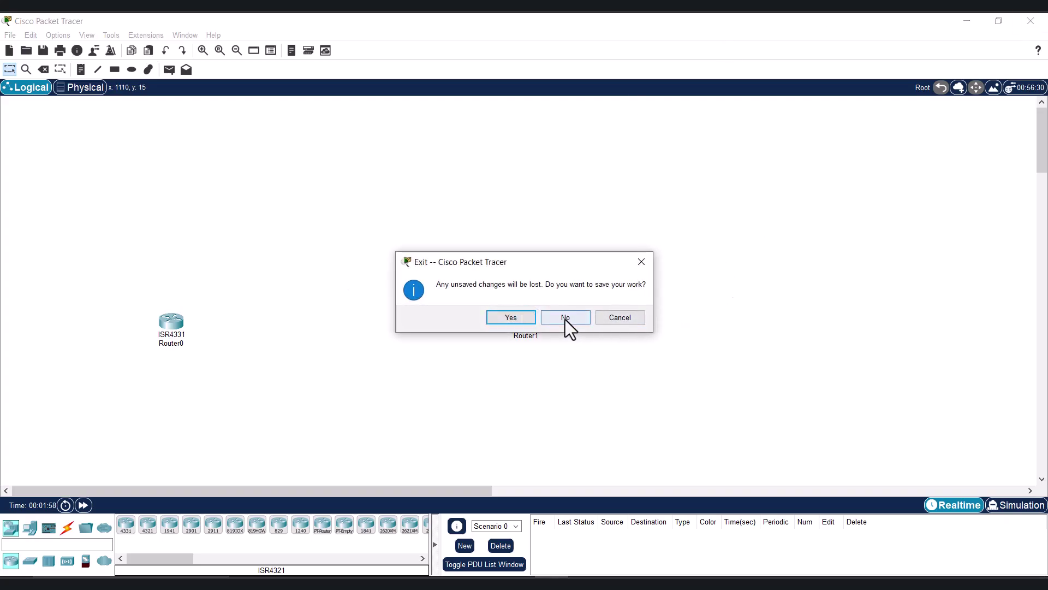
Exit without saving the test routers and relaunch Packet Tracer from its desktop shortcut
click(566, 319)
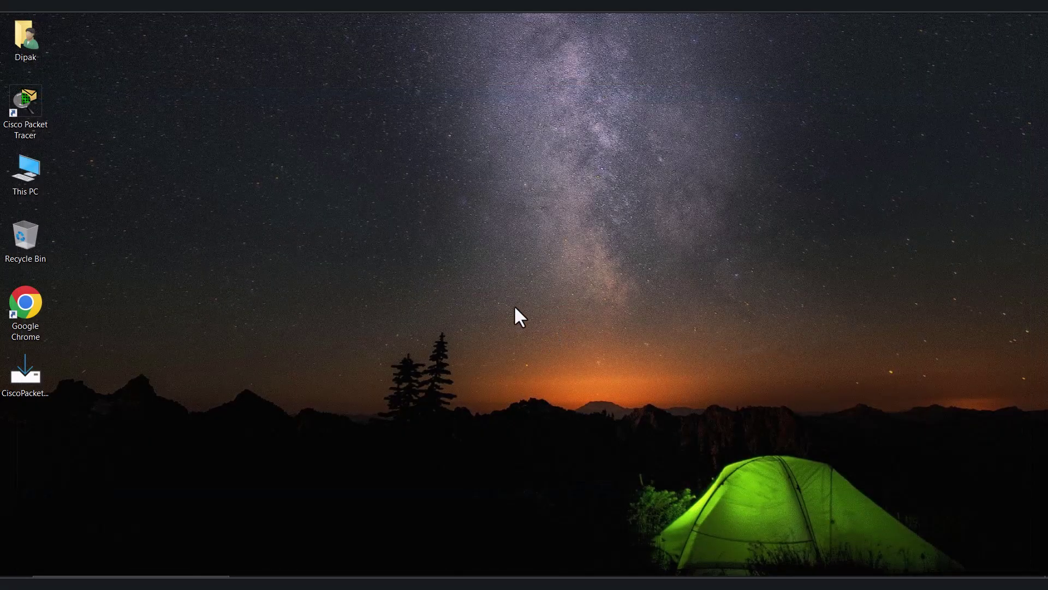
double_click(32, 104)
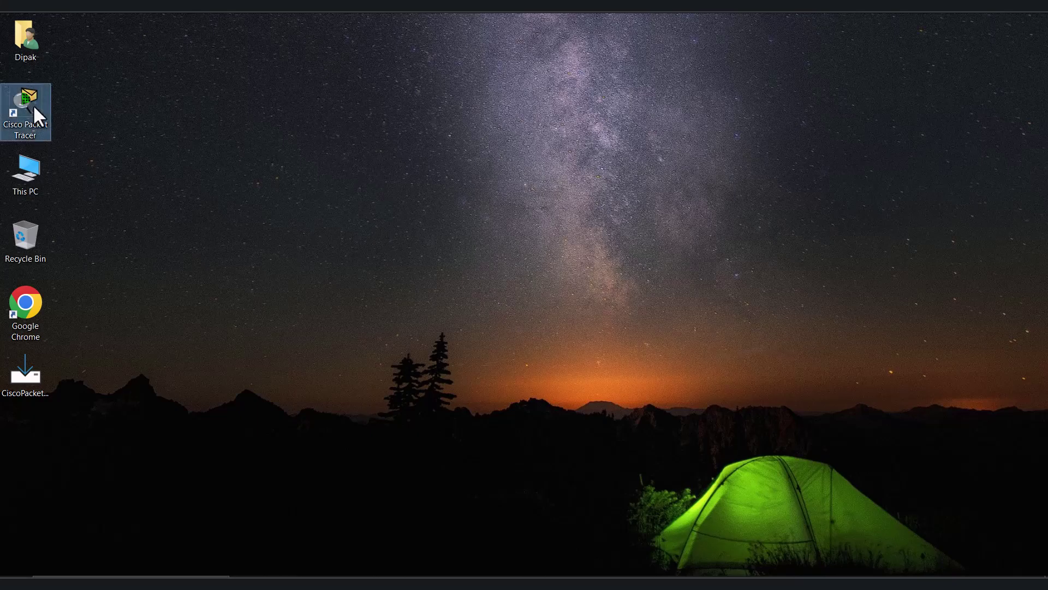